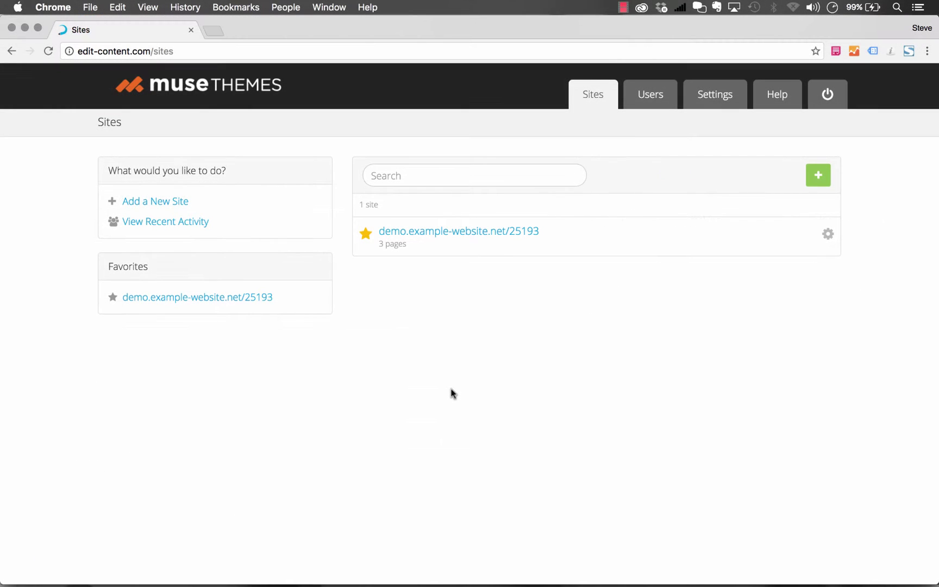
- Open the Add Site form in Muse Themes CMS, then switch to Adobe Muse
{"action": "left_click", "coordinate": [162, 202]}
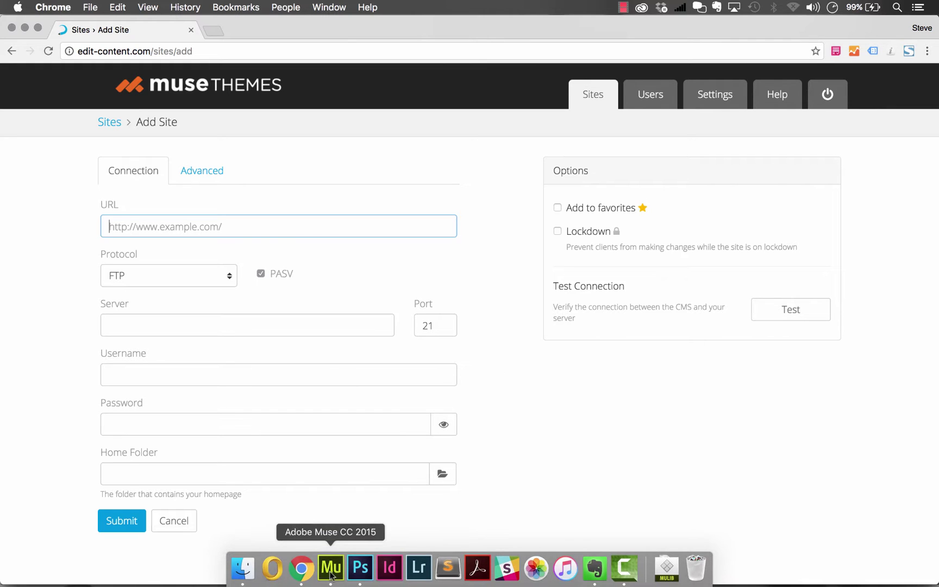
{"action": "left_click", "coordinate": [331, 571]}
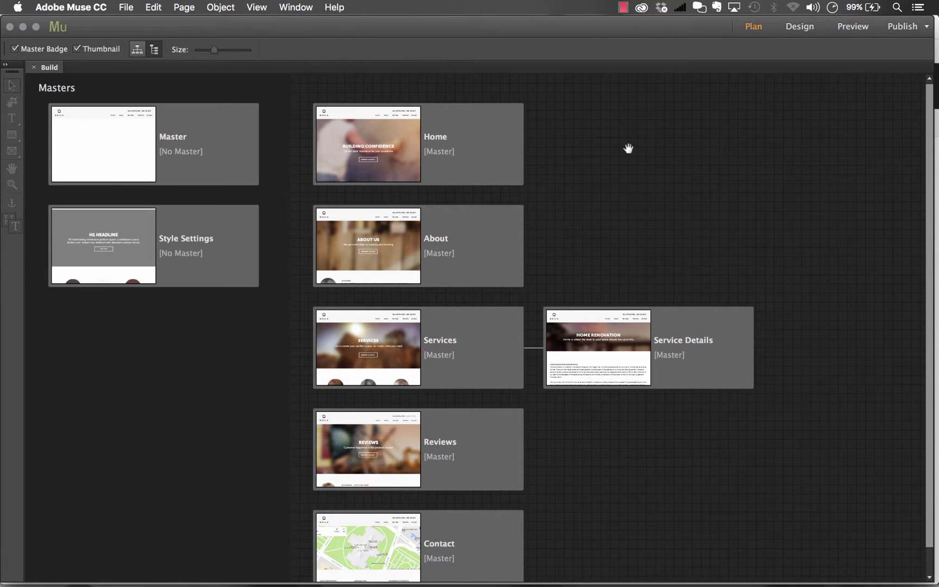
- Publish to FTP host demo.muse-themes.com, entering the hosting user name and password, and connect
{"action": "left_click", "coordinate": [926, 27]}
{"action": "left_click", "coordinate": [878, 43]}
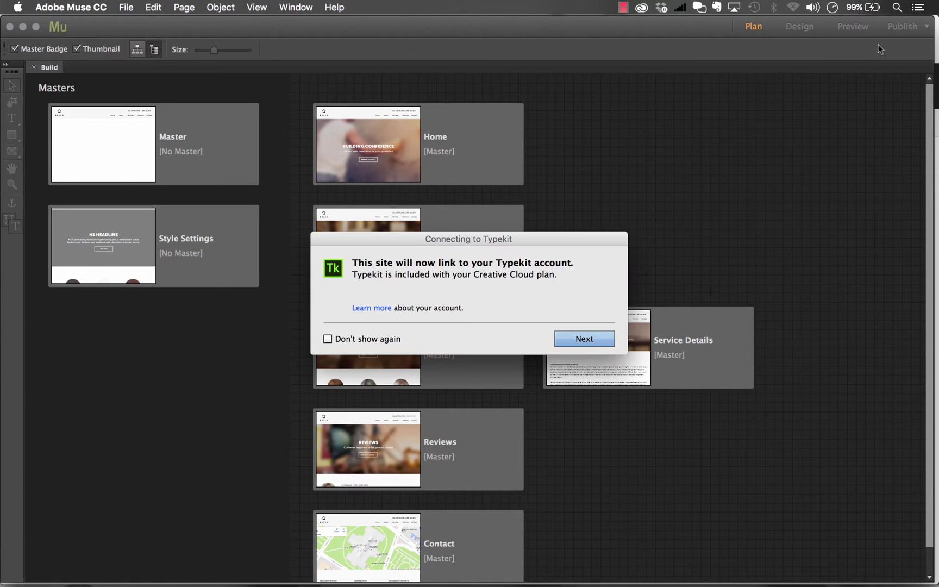
{"action": "left_click", "coordinate": [585, 340]}
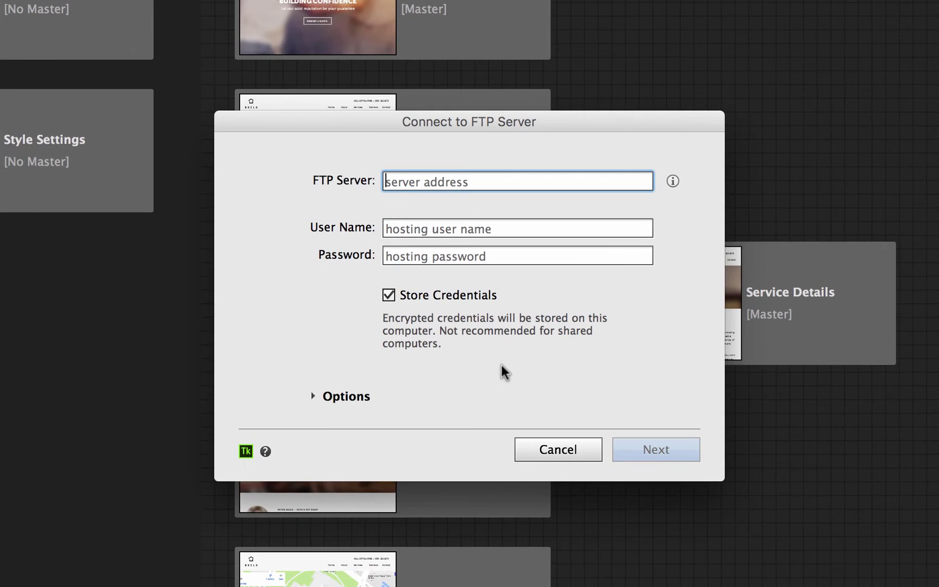
{"action": "type", "text": "demo.m"}
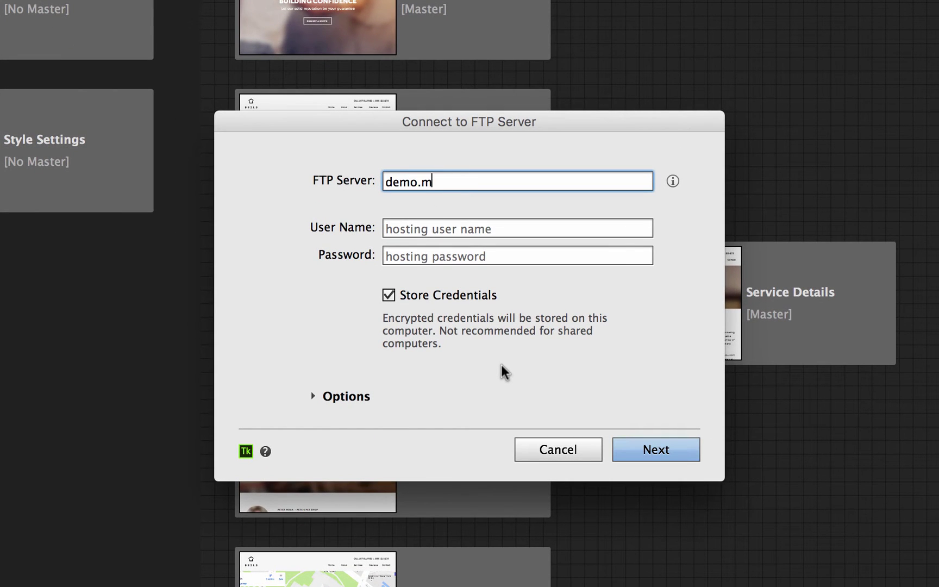
{"action": "type", "text": "use-themes.com"}
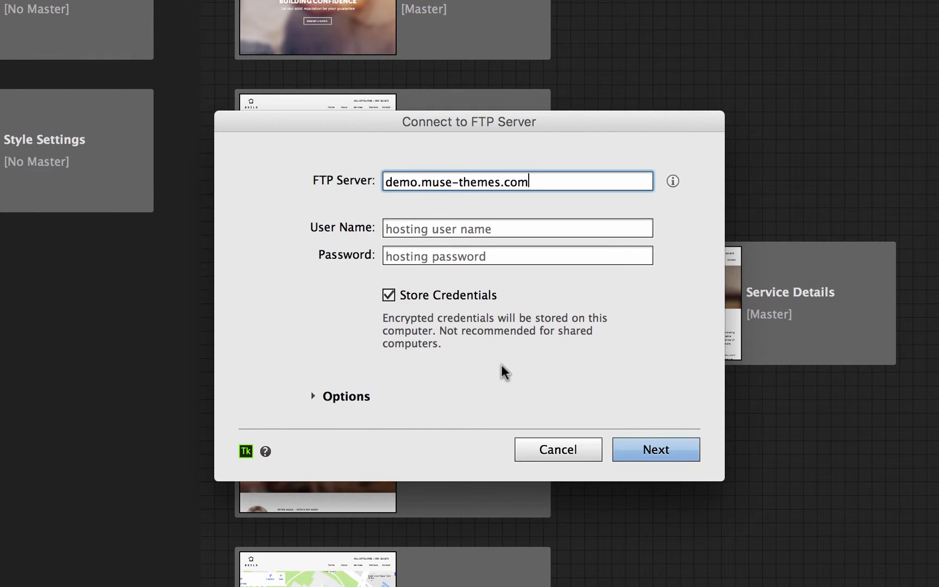
{"action": "key", "text": "Tab"}
{"action": "type", "text": "username"}
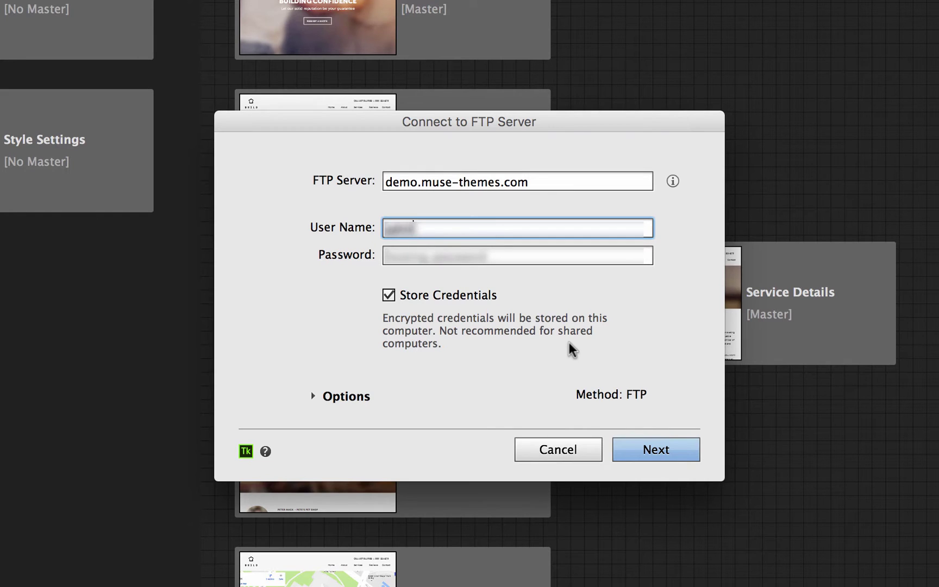
{"action": "type", "text": "mo.muse-theme"}
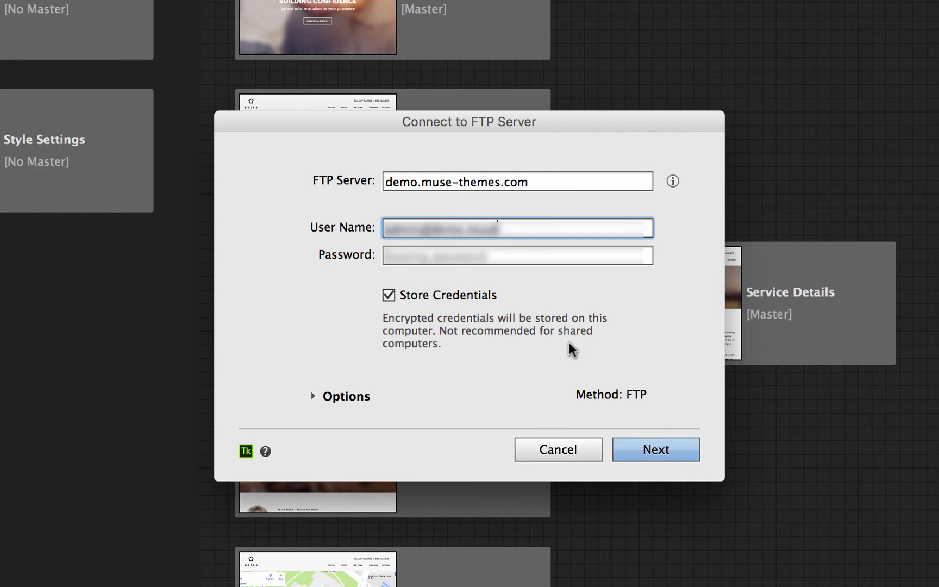
{"action": "type", "text": "s.com"}
{"action": "key", "text": "Tab"}
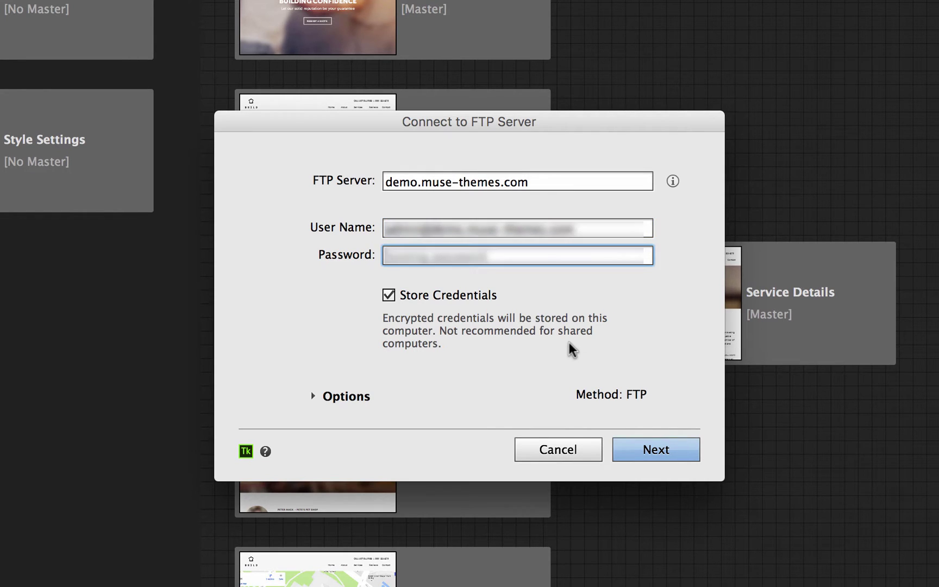
{"action": "type", "text": "ppassword"}
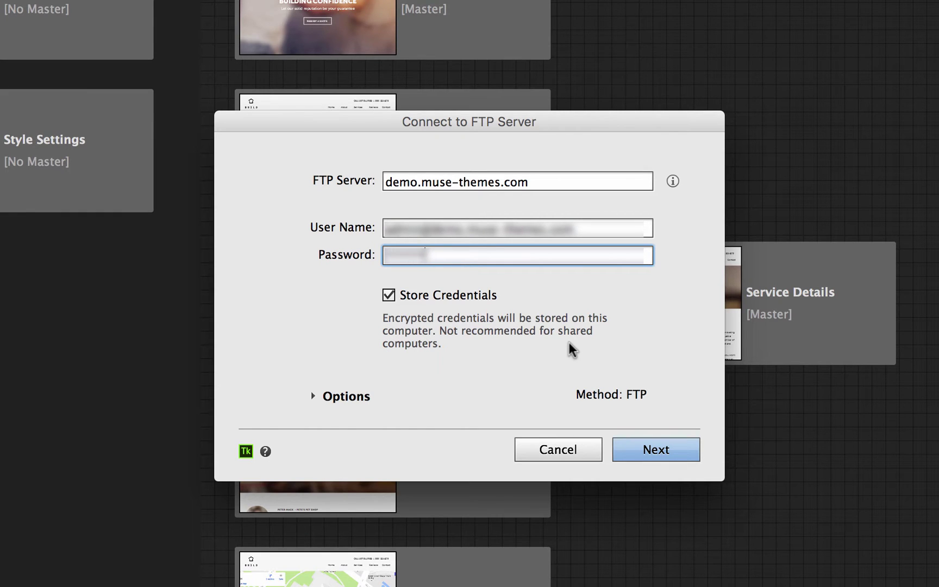
{"action": "type", "text": "123"}
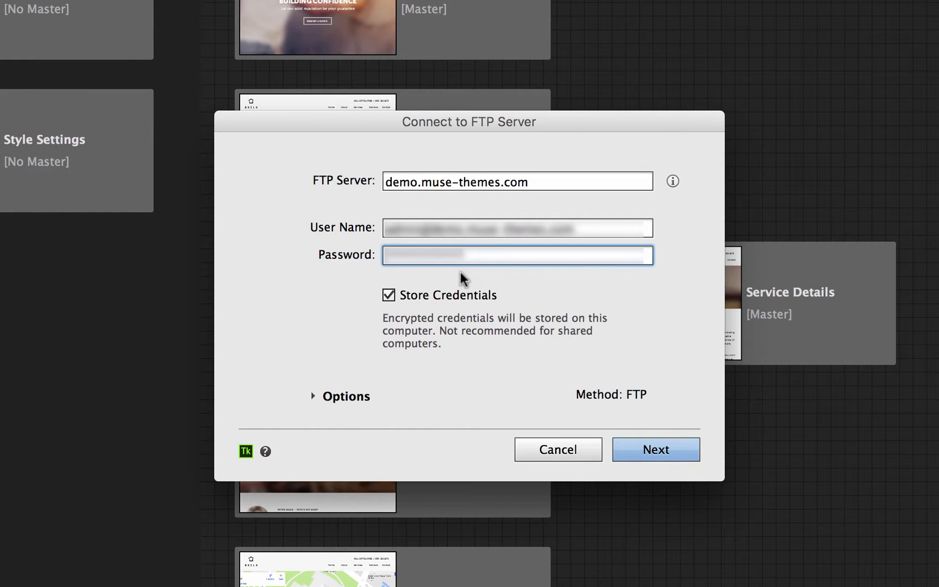
{"action": "left_click", "coordinate": [342, 398]}
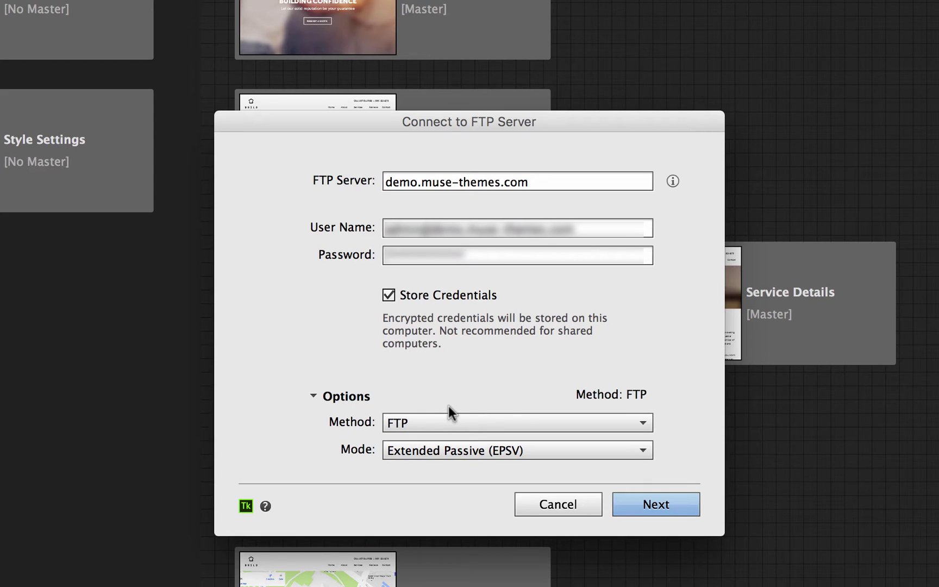
{"action": "left_click", "coordinate": [651, 503]}
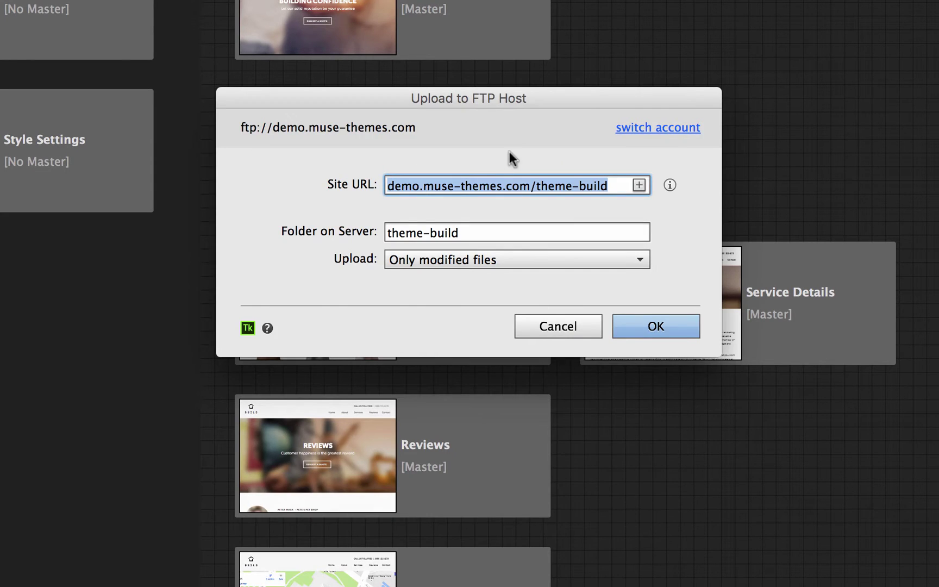
- Change the site URL and server folder to build-cms, upload all files, and create the folder
{"action": "left_click", "coordinate": [480, 186]}
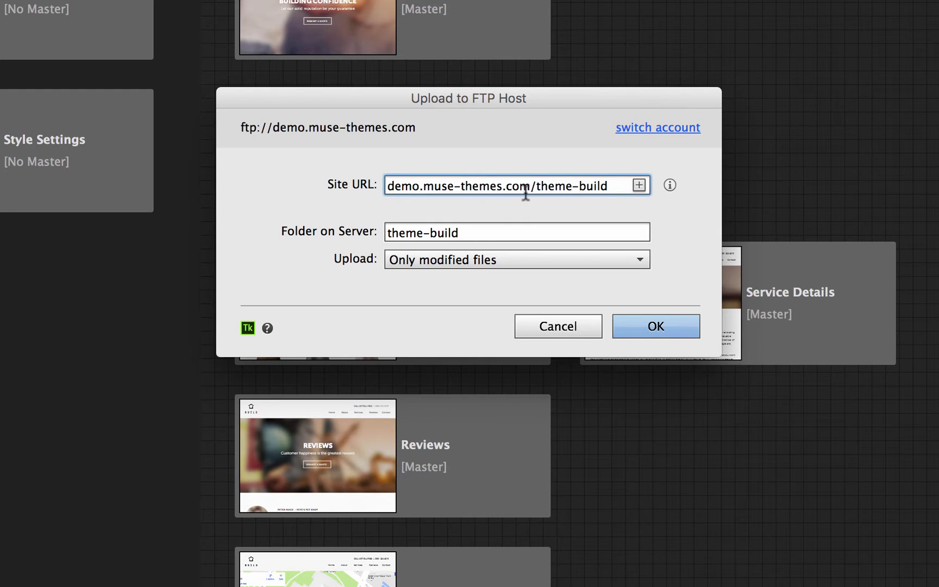
{"action": "left_click_drag", "start_coordinate": [613, 185], "coordinate": [536, 184]}
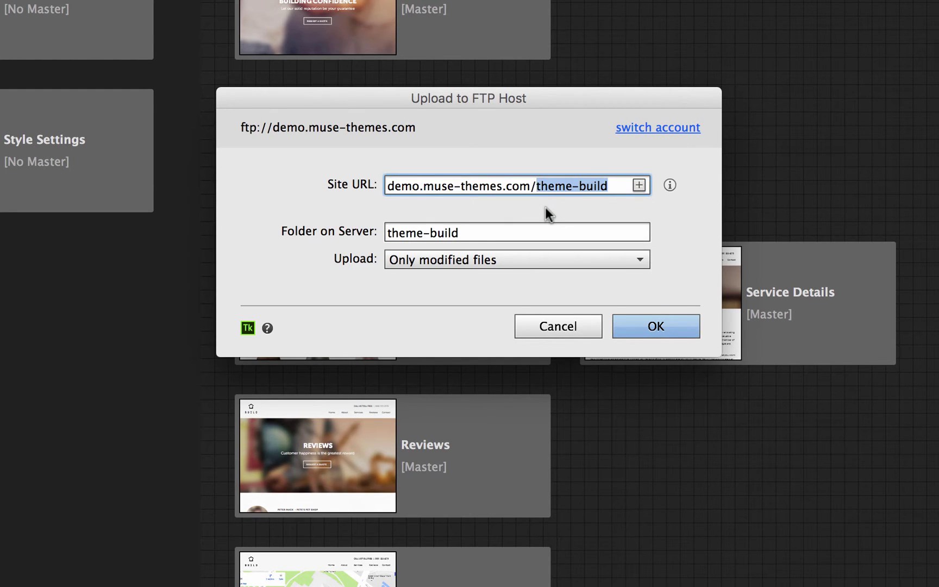
{"action": "type", "text": "build-cms"}
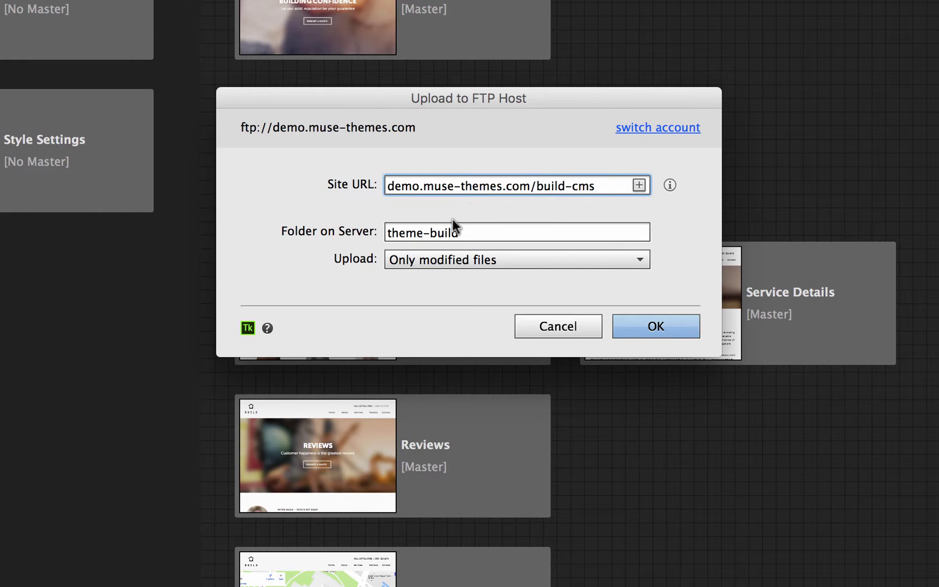
{"action": "left_click", "coordinate": [416, 232]}
{"action": "left_click_drag", "start_coordinate": [477, 232], "coordinate": [342, 230]}
{"action": "type", "text": "build-cms"}
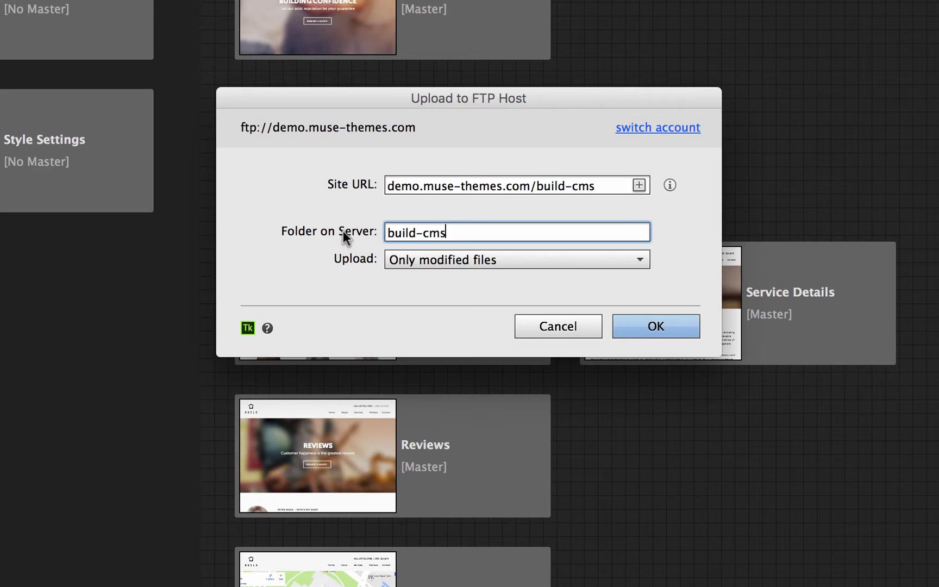
{"action": "left_click", "coordinate": [439, 259]}
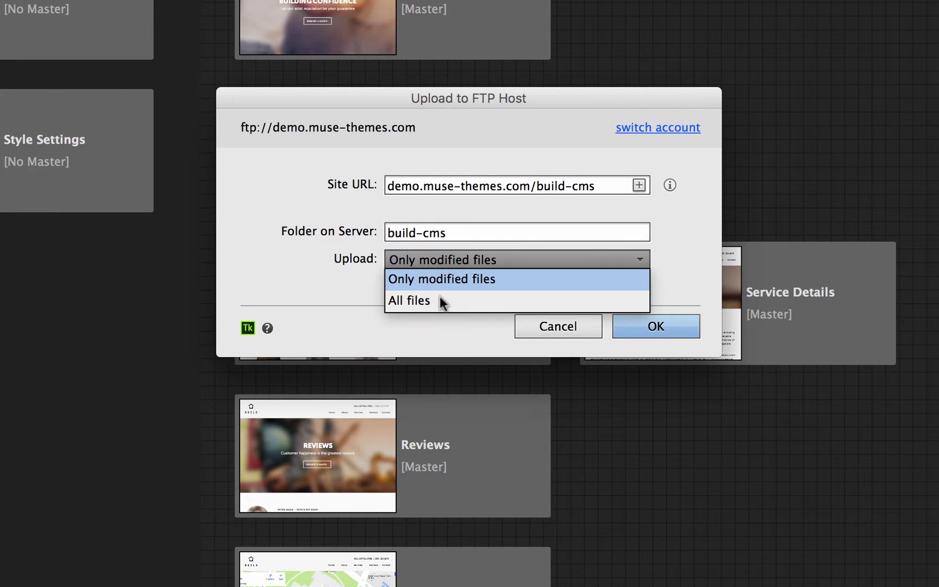
{"action": "left_click", "coordinate": [427, 297]}
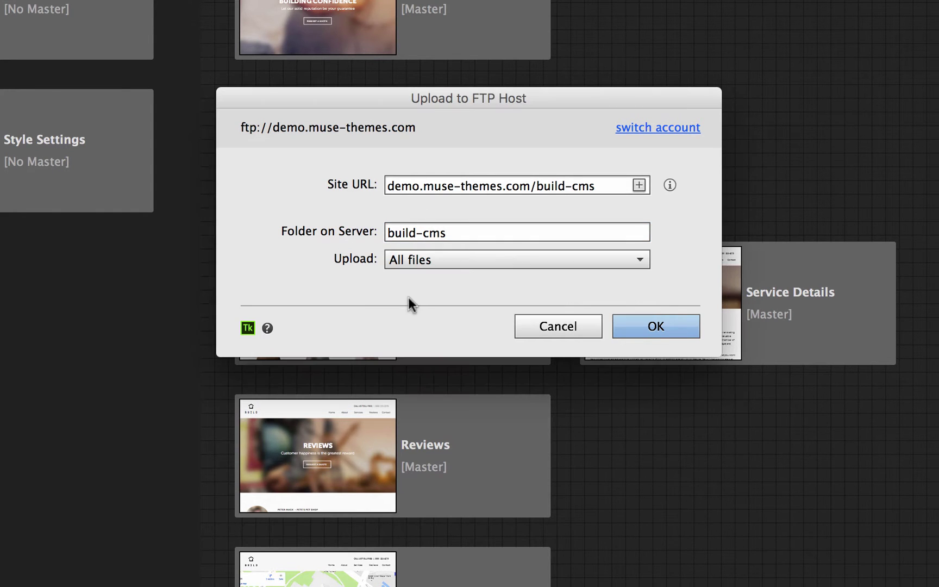
{"action": "left_click", "coordinate": [647, 328]}
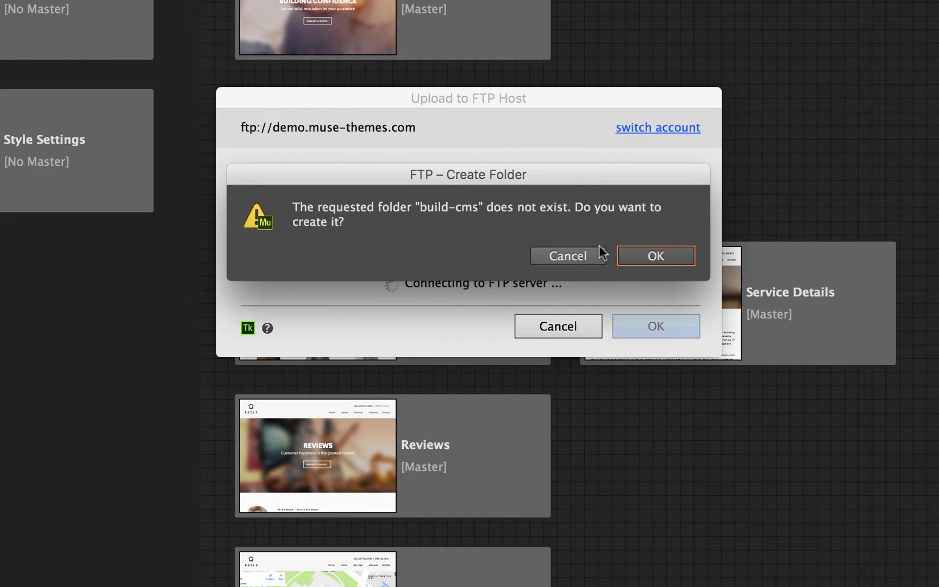
{"action": "left_click", "coordinate": [652, 256]}
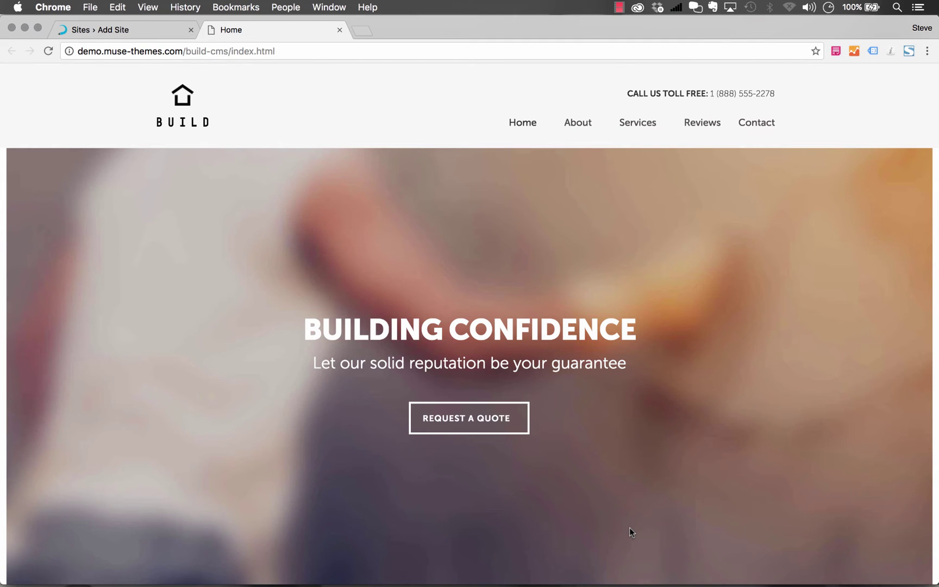
- Scroll down the published Build home page in Chrome and back up to the hero
{"action": "scroll", "coordinate": [409, 136], "scroll_direction": "down", "scroll_amount": 10}
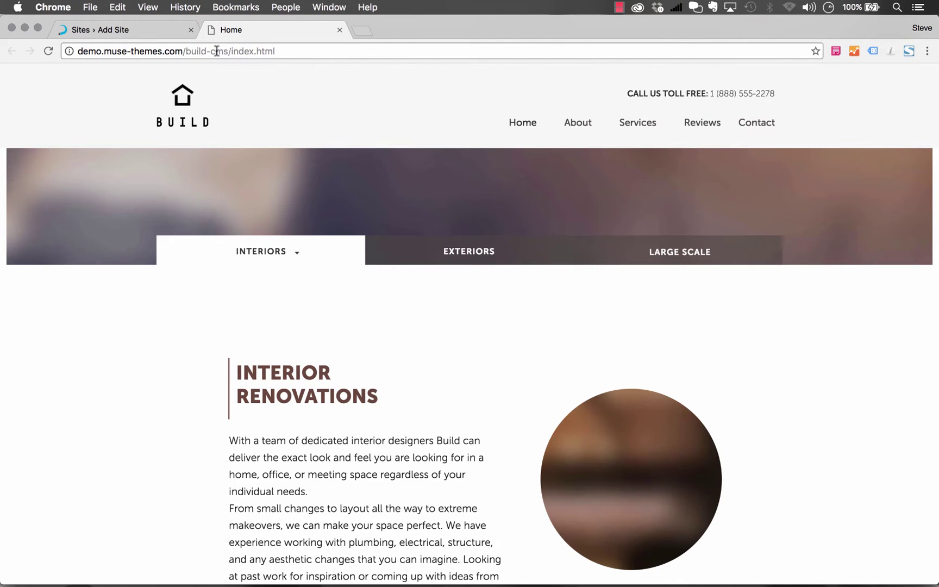
{"action": "scroll", "coordinate": [449, 147], "scroll_direction": "down", "scroll_amount": 20}
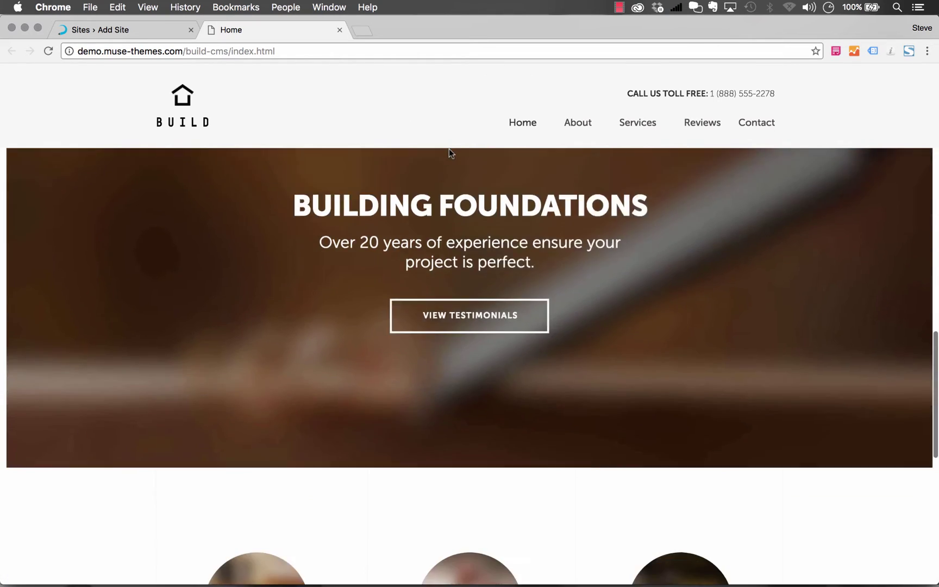
{"action": "scroll", "coordinate": [449, 148], "scroll_direction": "up", "scroll_amount": 20}
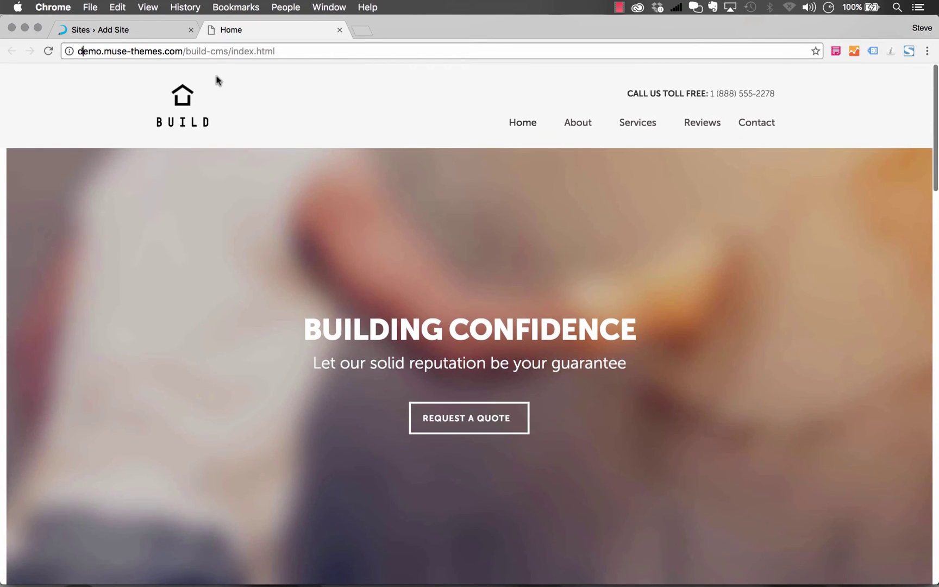
{"action": "left_click", "coordinate": [100, 29]}
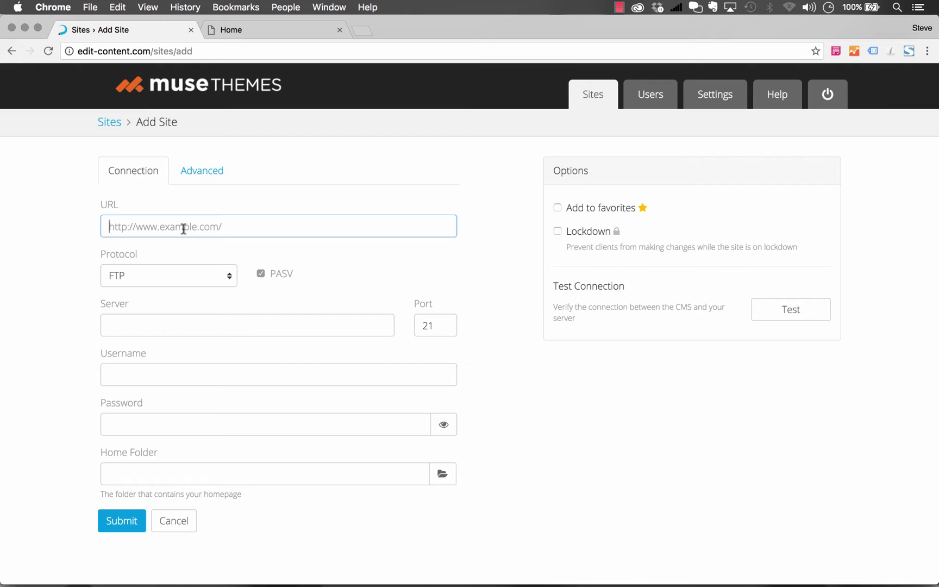
{"action": "type", "text": "htt"}
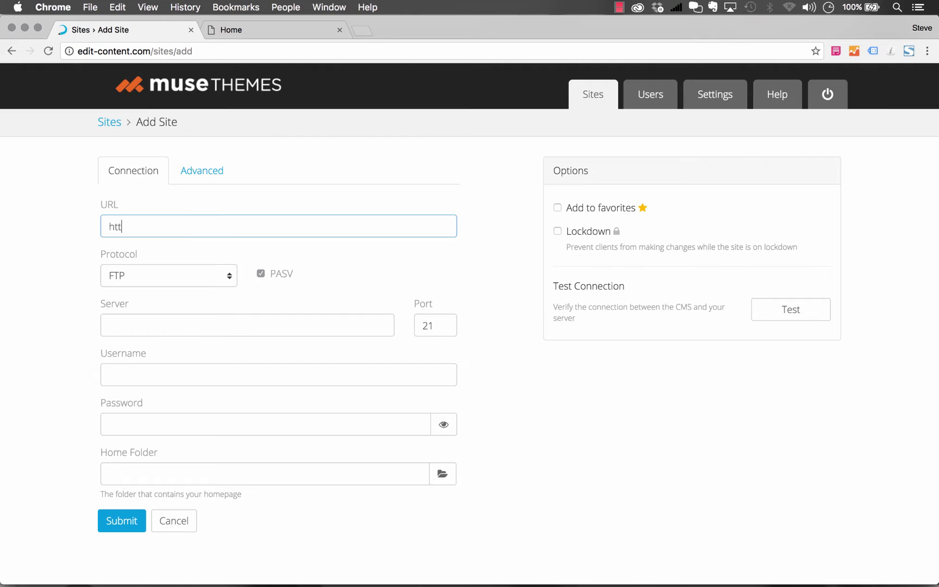
{"action": "type", "text": "p://demo.muse-theme"}
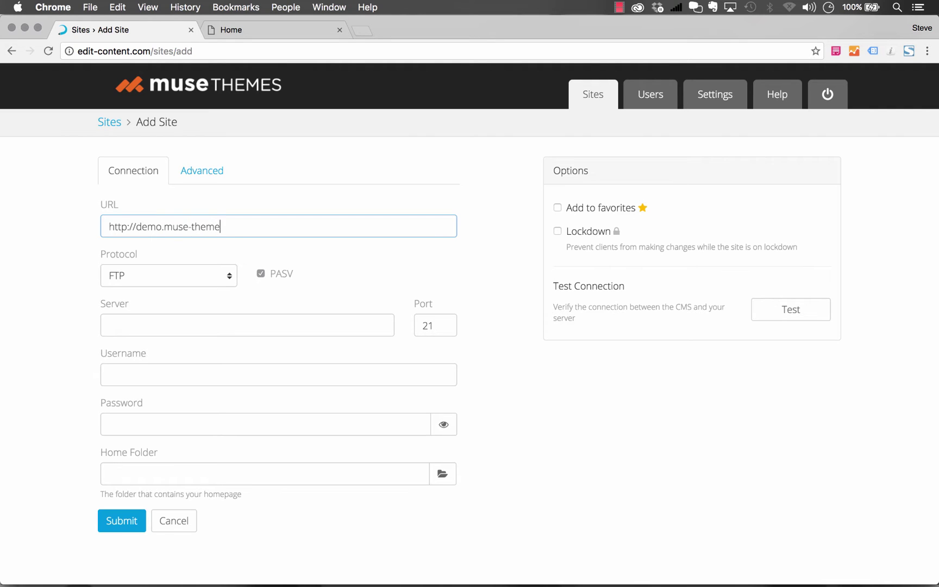
{"action": "type", "text": "s.com/build-cms"}
{"action": "left_click", "coordinate": [233, 31]}
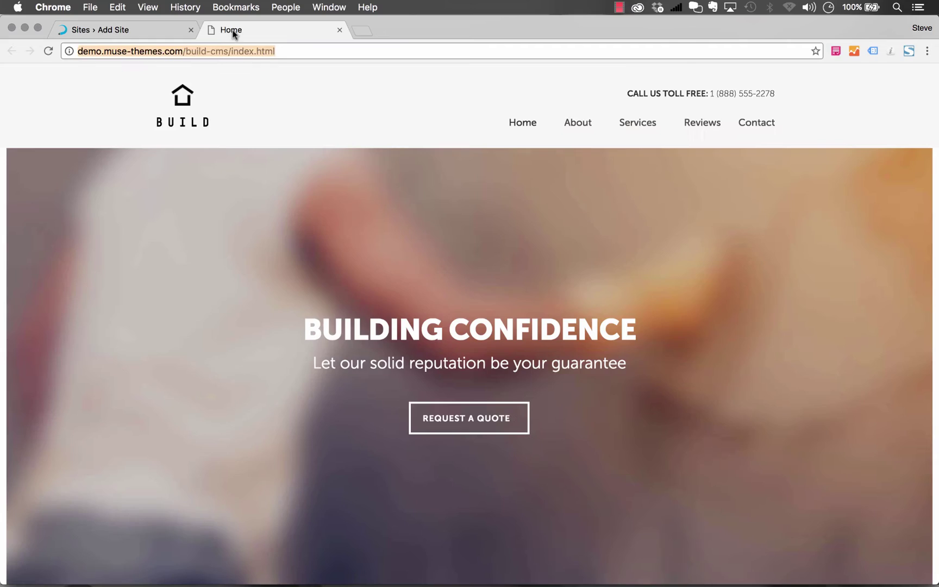
{"action": "left_click_drag", "start_coordinate": [283, 50], "coordinate": [161, 51]}
{"action": "left_click", "coordinate": [195, 50]}
{"action": "left_click_drag", "start_coordinate": [230, 51], "coordinate": [55, 50]}
{"action": "left_click", "coordinate": [126, 30]}
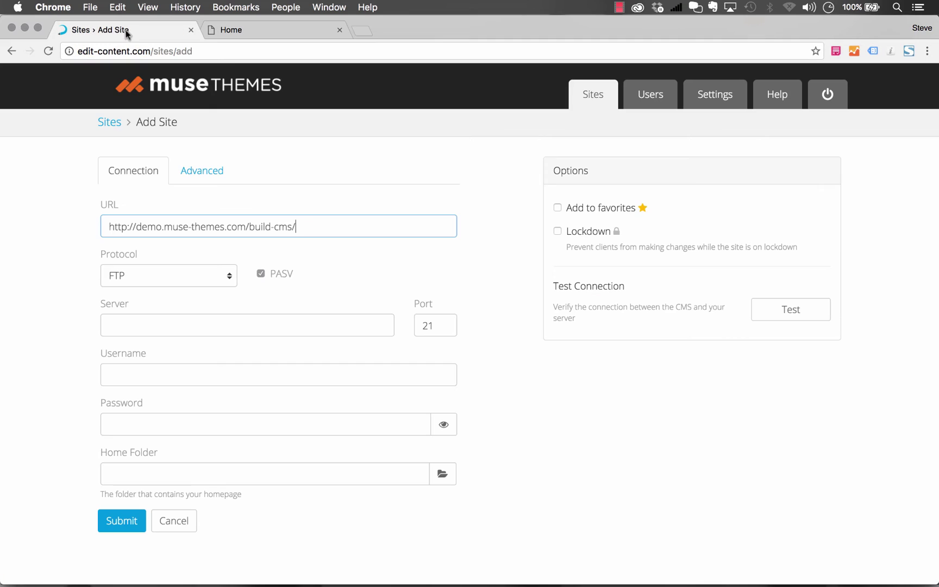
- Fill in FTP server demo.muse-themes.com along with the FTP username and password
{"action": "left_click", "coordinate": [180, 322]}
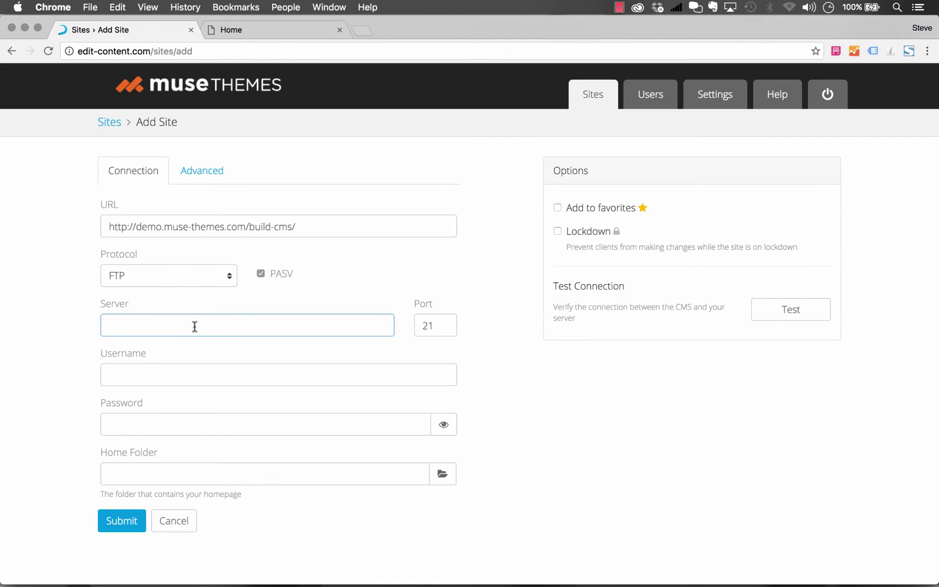
{"action": "type", "text": "demo.muse-themes.com"}
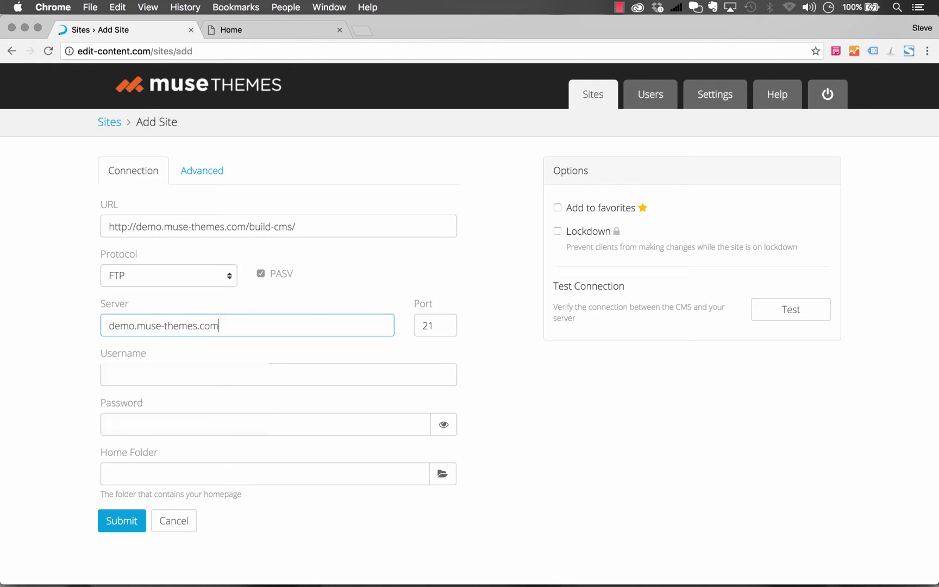
{"action": "key", "text": "Tab"}
{"action": "key", "text": "Tab"}
{"action": "type", "text": "username"}
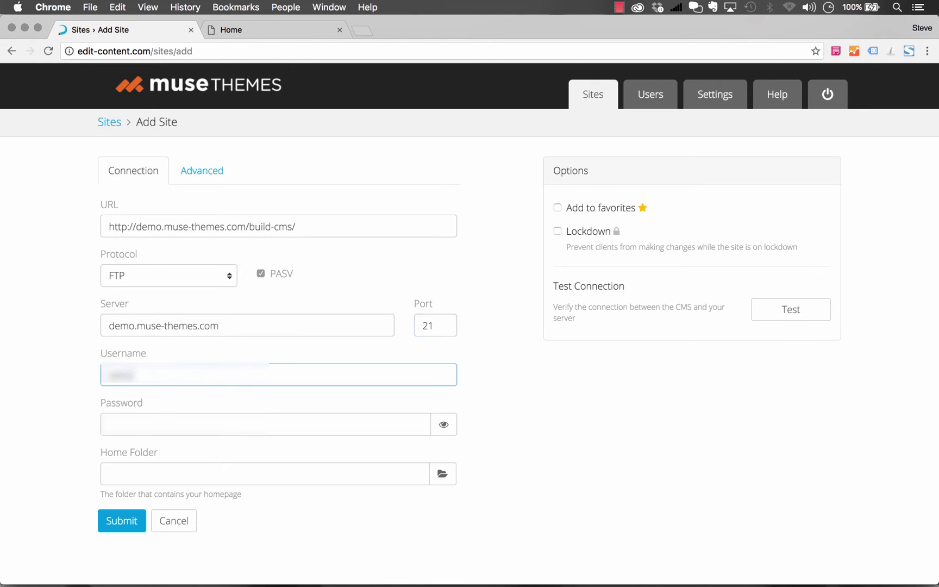
{"action": "type", "text": "usernameusername"}
{"action": "key", "text": "Tab"}
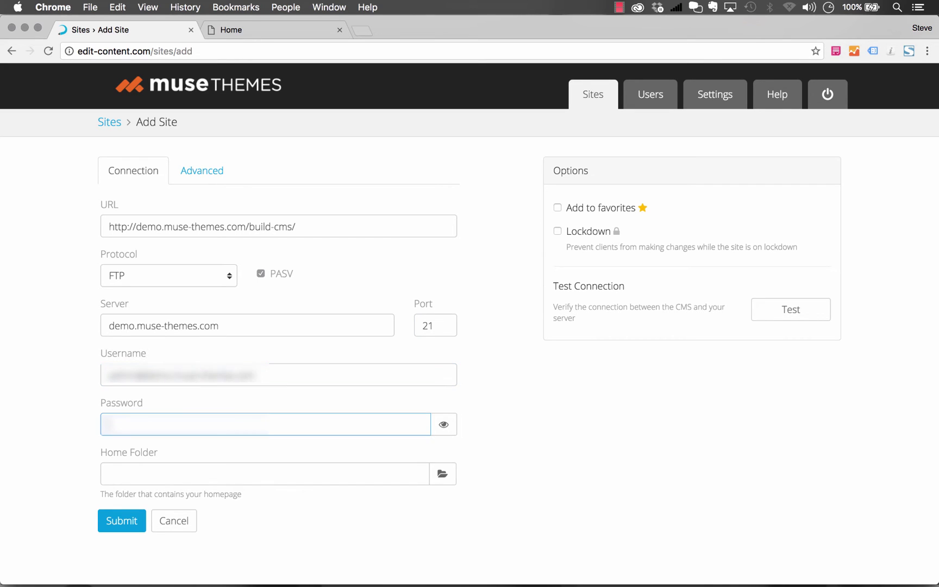
{"action": "type", "text": "password"}
{"action": "left_click", "coordinate": [136, 476]}
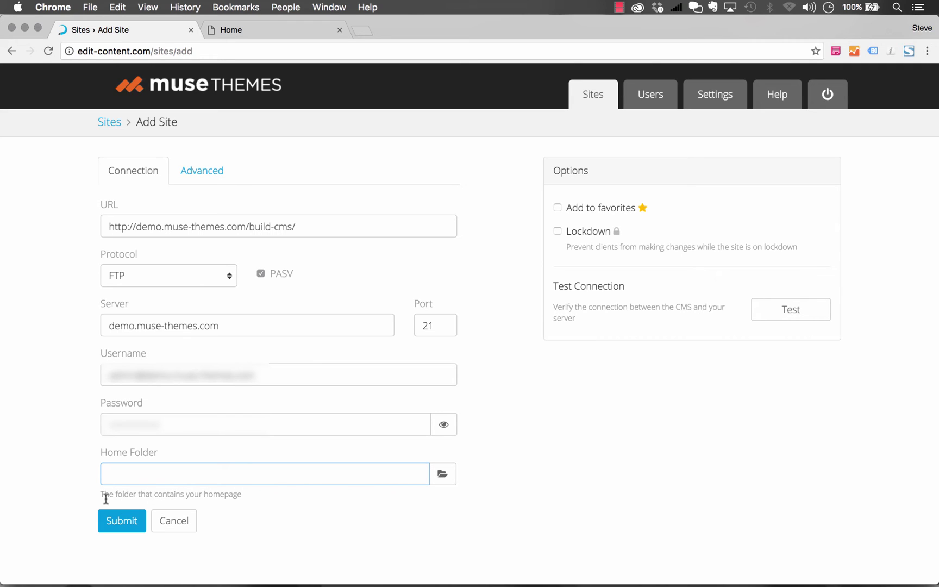
- Browse the server and select the build-cms folder as the Home Folder (/build-cms/)
{"action": "left_click_drag", "start_coordinate": [109, 496], "coordinate": [138, 497]}
{"action": "left_click", "coordinate": [139, 497]}
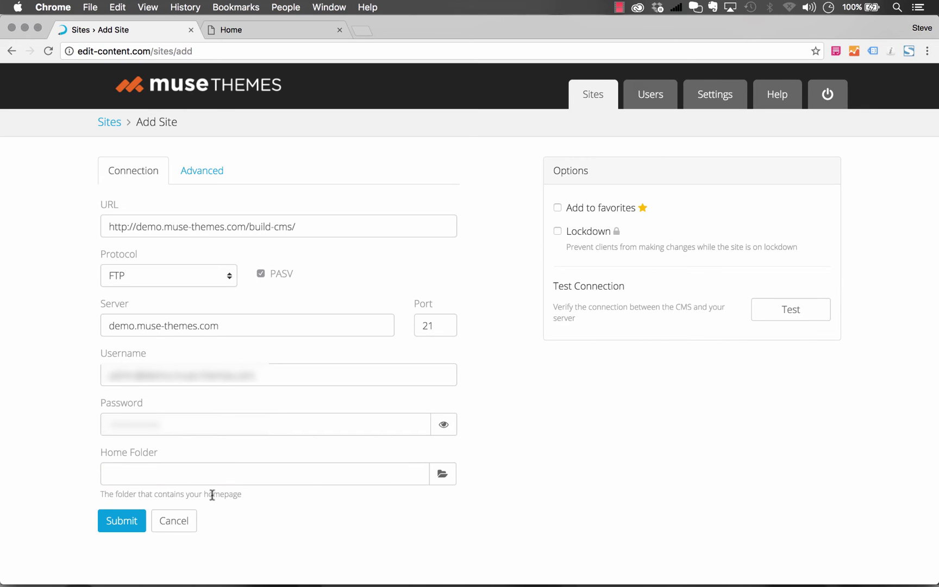
{"action": "left_click", "coordinate": [441, 475]}
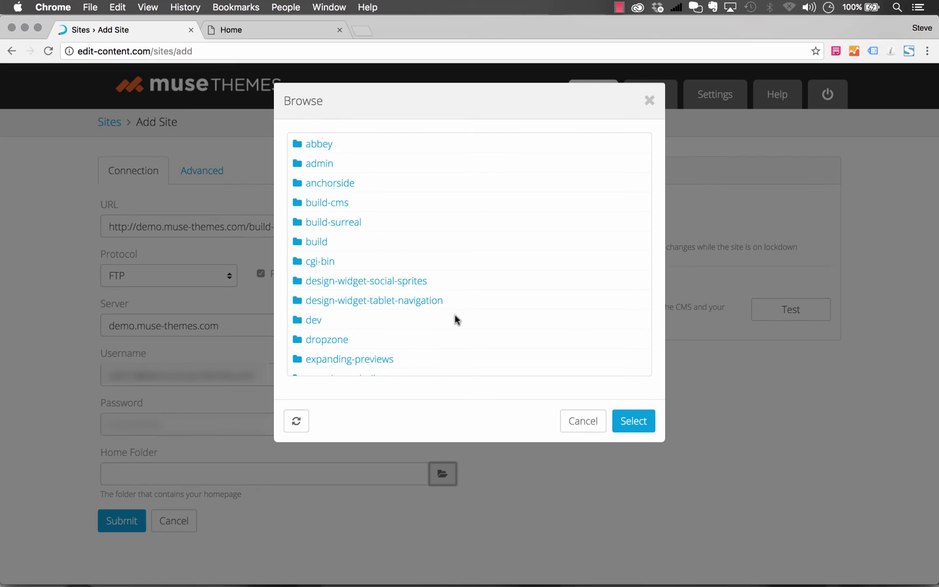
{"action": "left_click", "coordinate": [332, 203]}
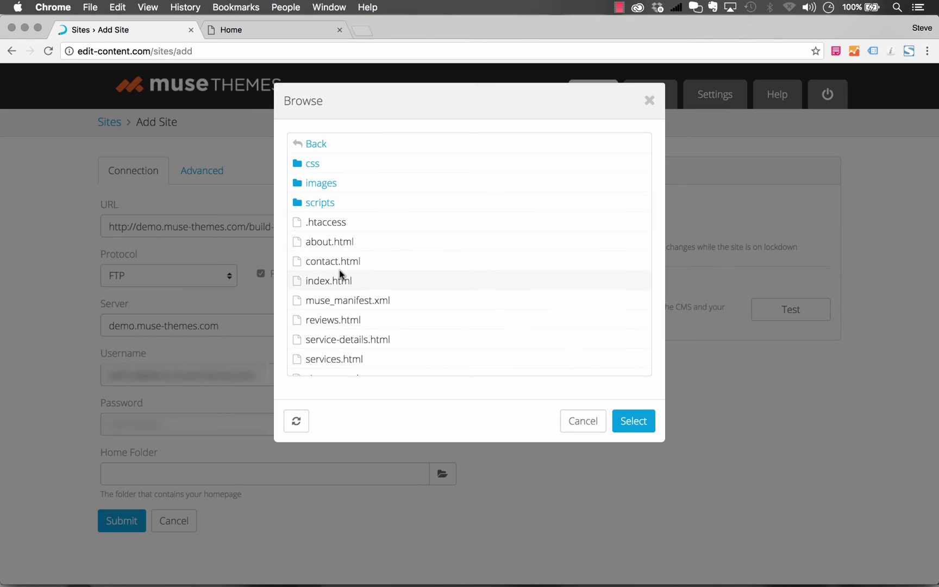
{"action": "scroll", "coordinate": [338, 272], "scroll_direction": "down", "scroll_amount": 1}
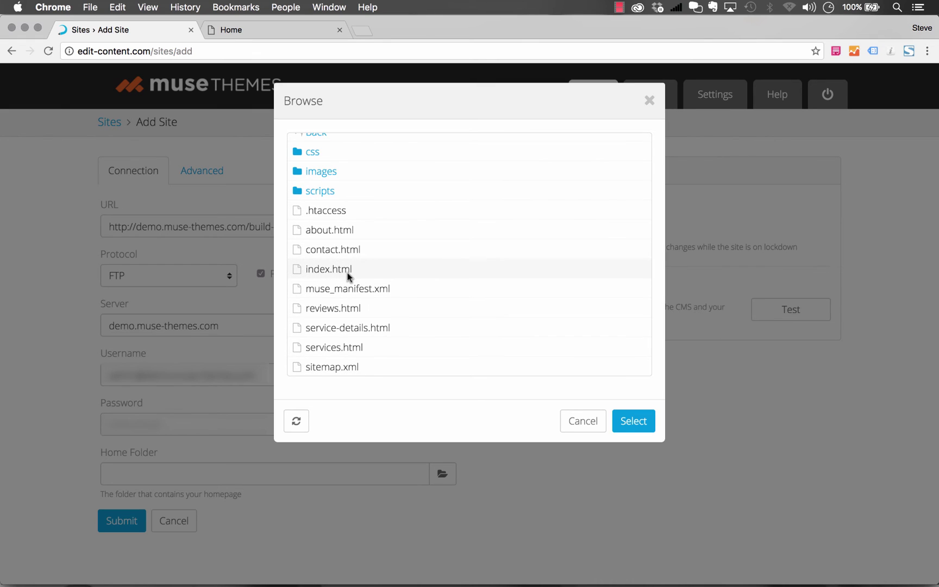
{"action": "scroll", "coordinate": [348, 272], "scroll_direction": "up", "scroll_amount": 1}
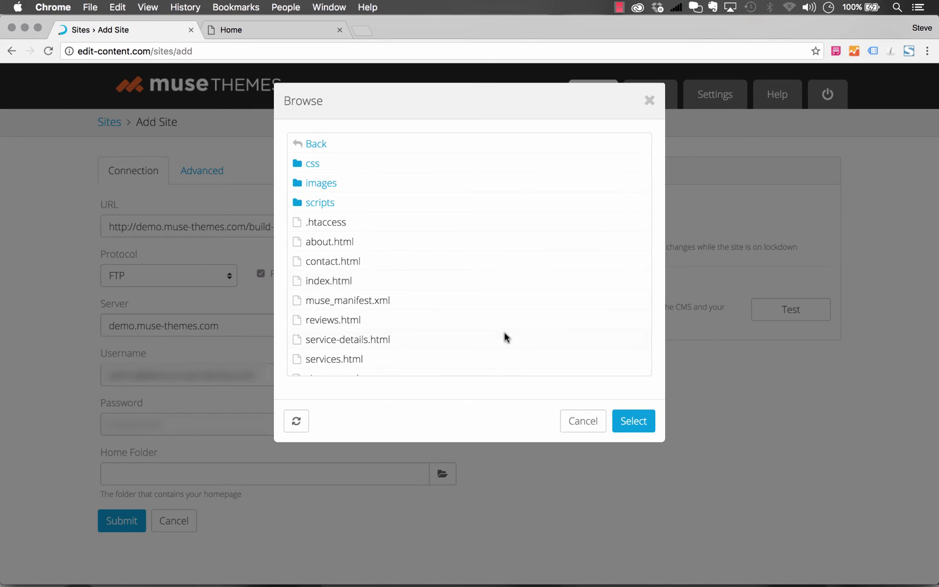
{"action": "left_click", "coordinate": [637, 423]}
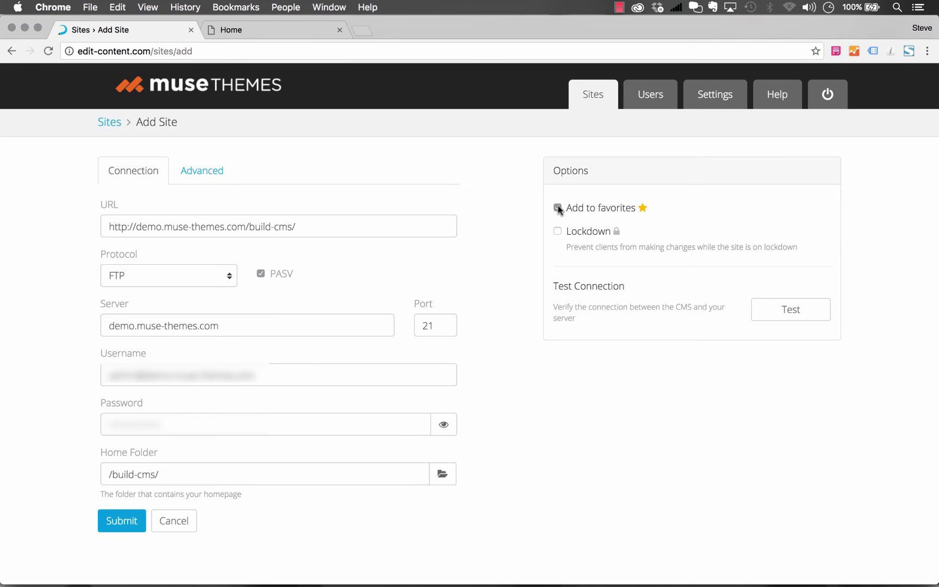
- Submit the Add Site form to create the demo.muse-themes.com/build-cms site
{"action": "left_click", "coordinate": [125, 521]}
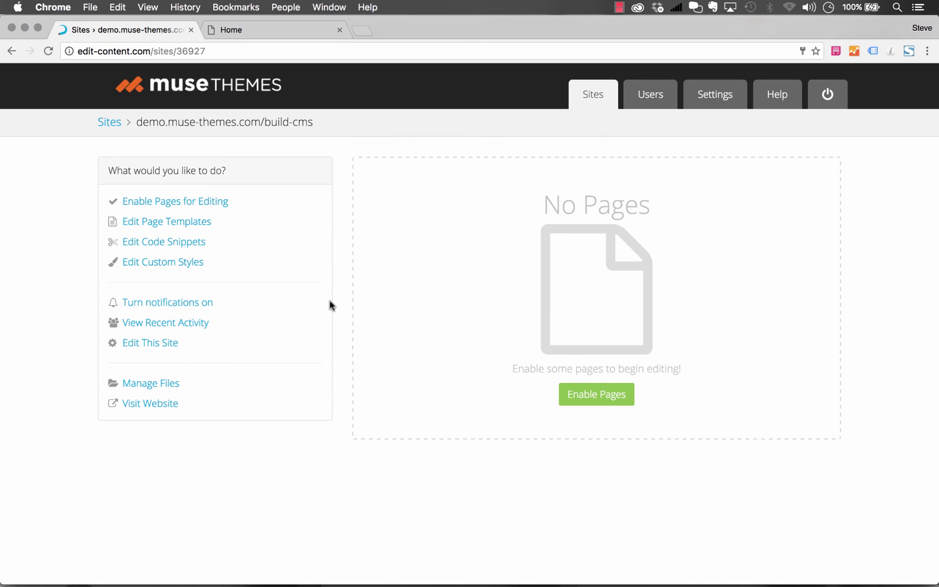
- Enable index.html, about.html, services.html and service-details.html for editing
{"action": "left_click", "coordinate": [589, 402]}
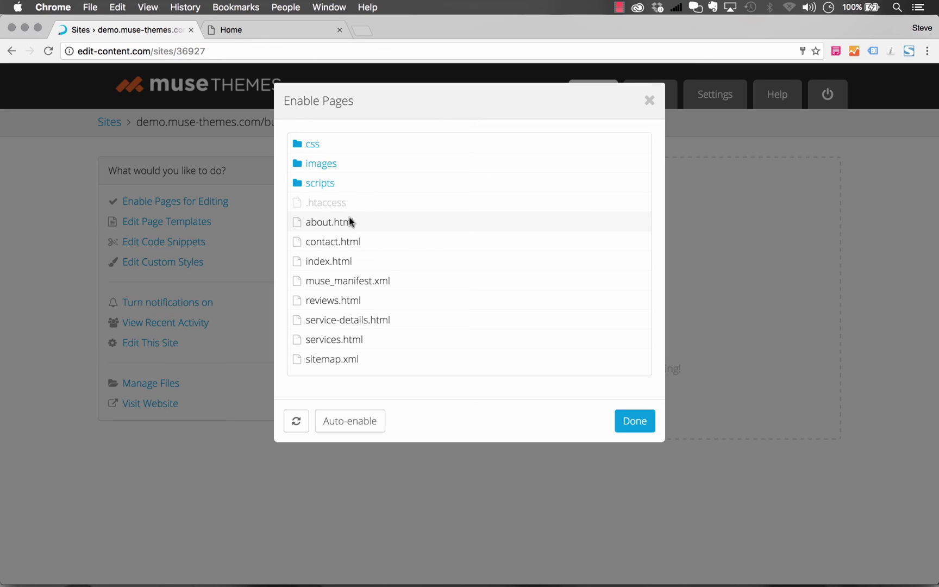
{"action": "left_click", "coordinate": [328, 262]}
{"action": "left_click", "coordinate": [328, 224]}
{"action": "left_click", "coordinate": [334, 341]}
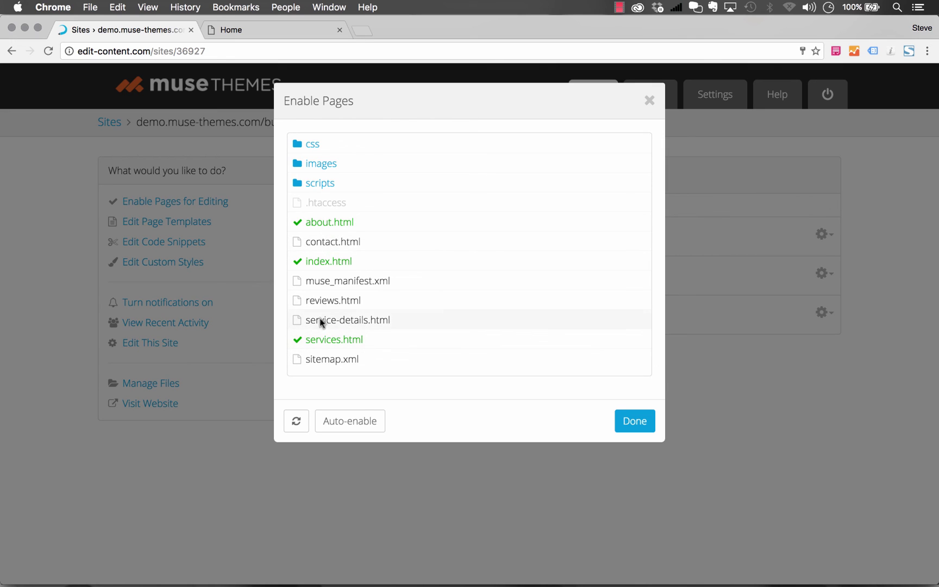
{"action": "left_click", "coordinate": [320, 320]}
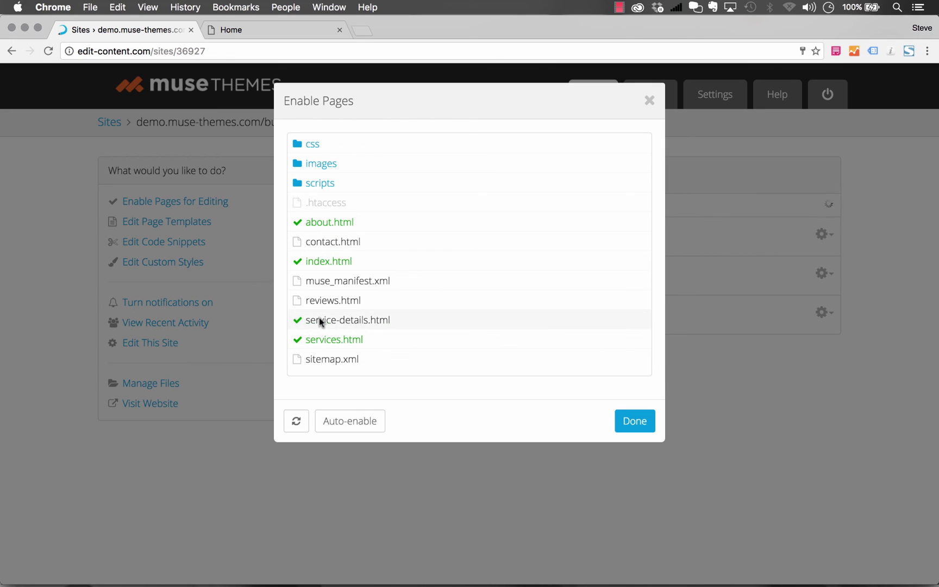
{"action": "left_click", "coordinate": [632, 420]}
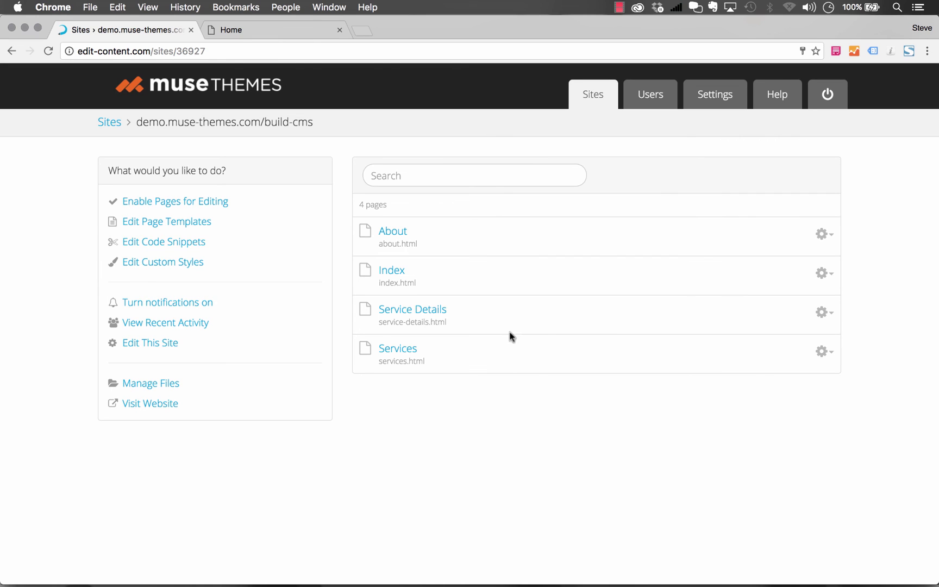